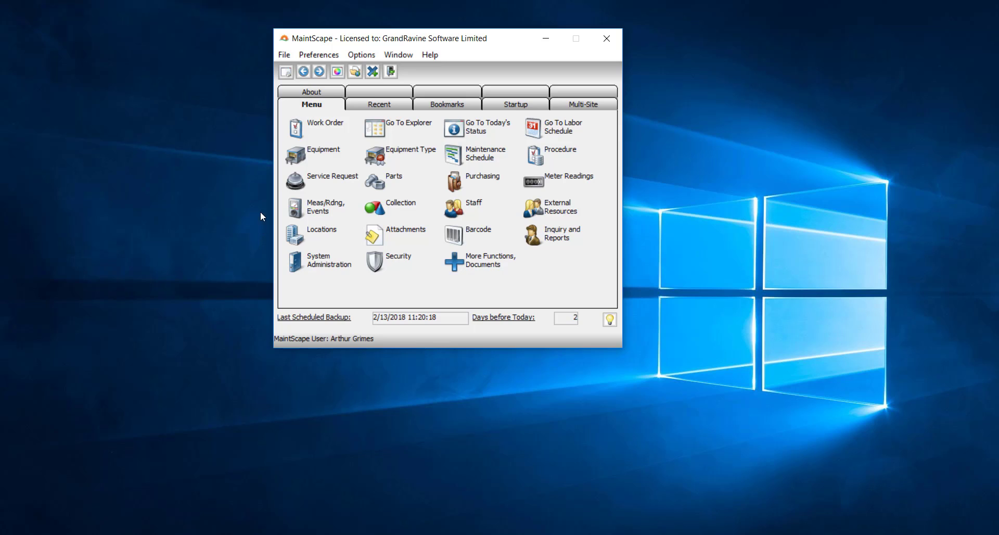
click(325, 134)
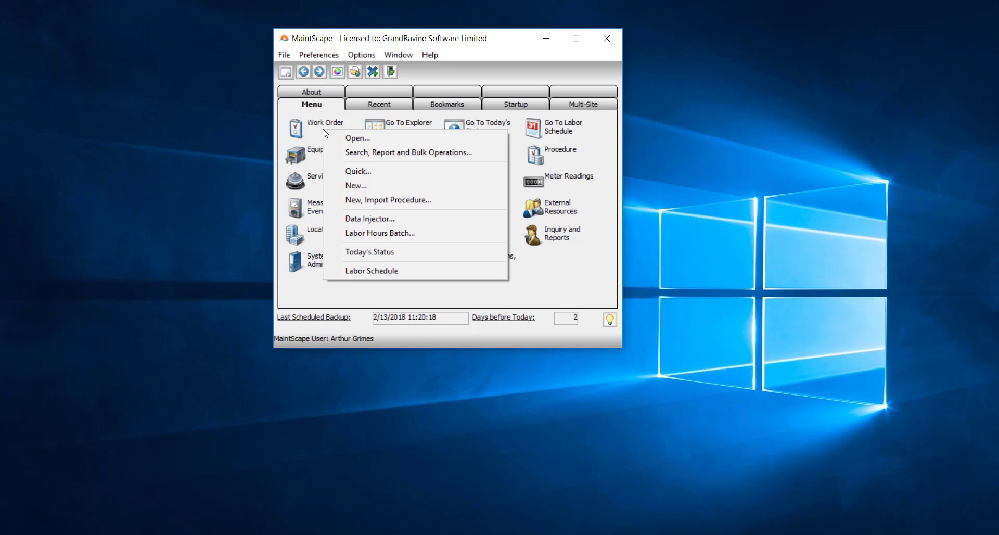
key(Escape)
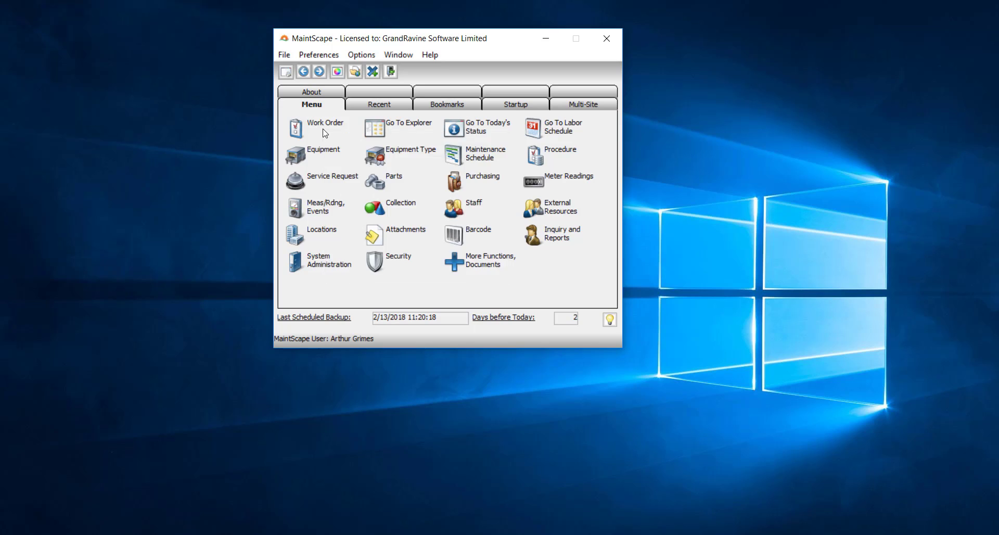
- Open the Explorer and expand Locations through D2, Building B2, Y1 and Power Module 1 down to the equipment under Pump Station 1
click(380, 130)
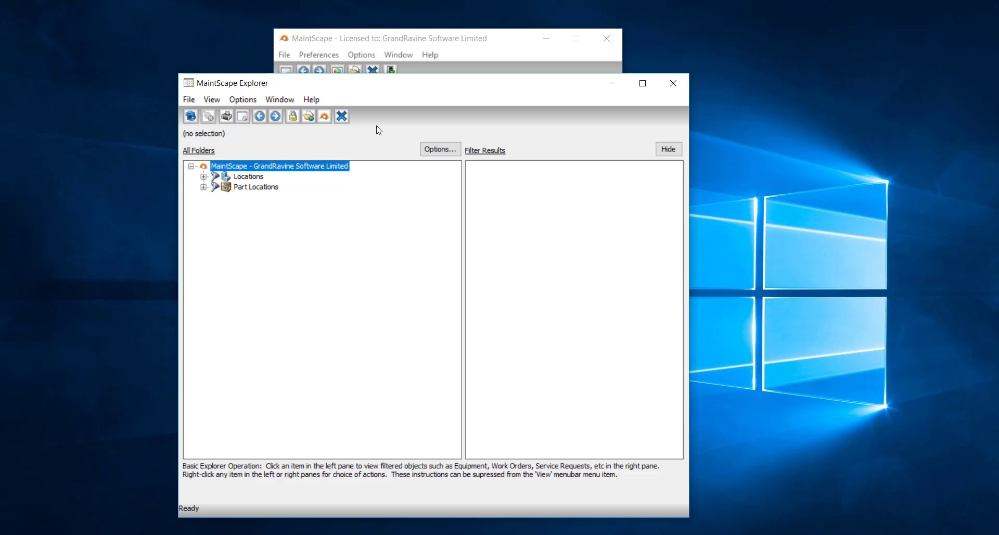
click(203, 177)
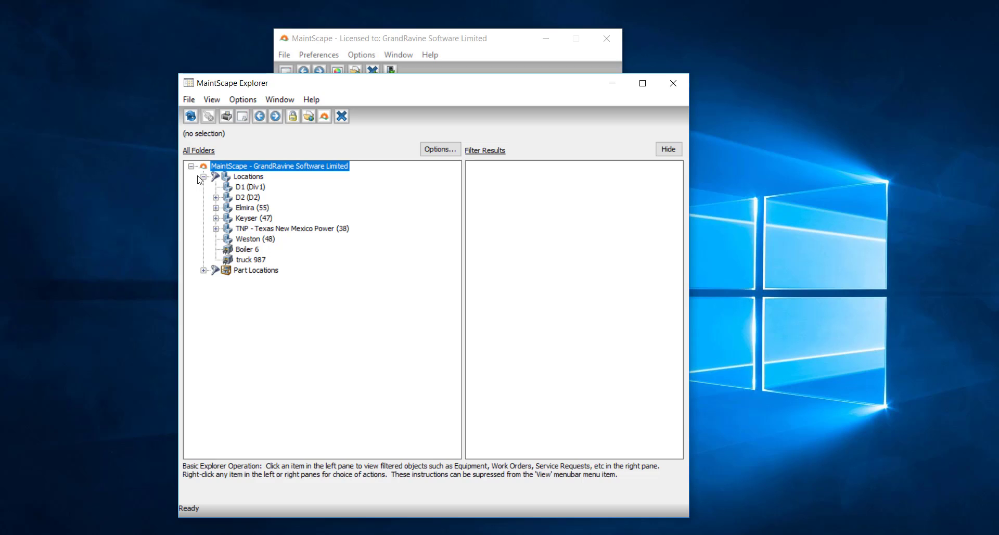
click(215, 197)
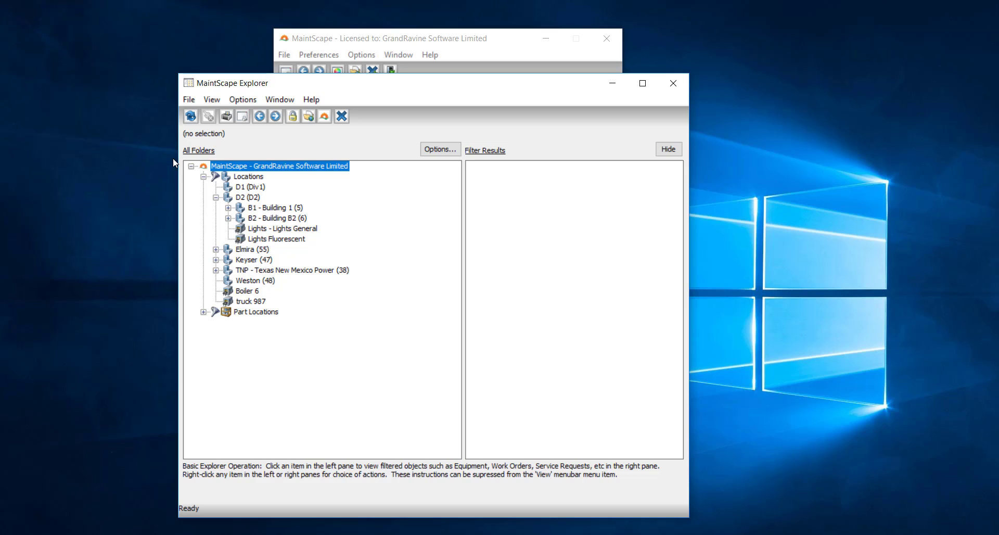
click(229, 218)
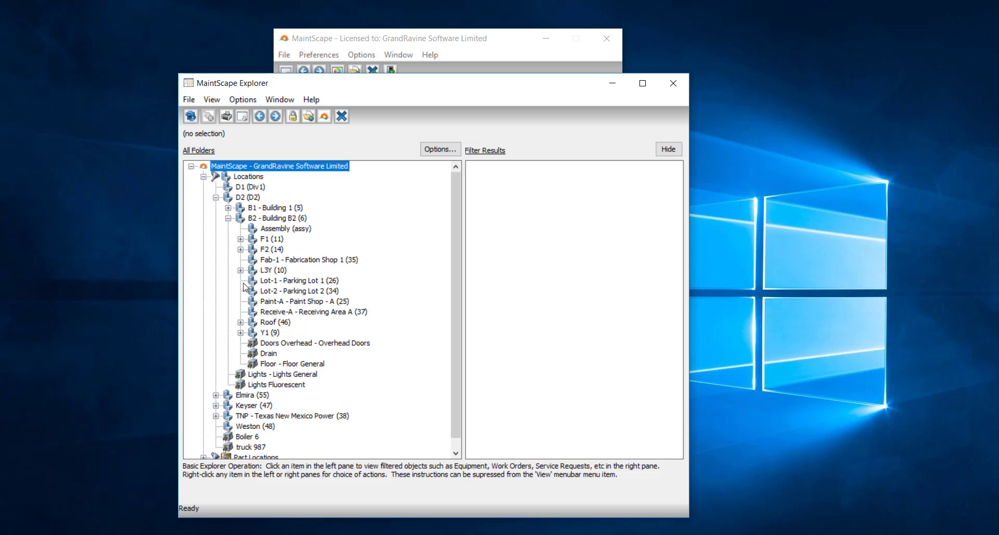
click(241, 333)
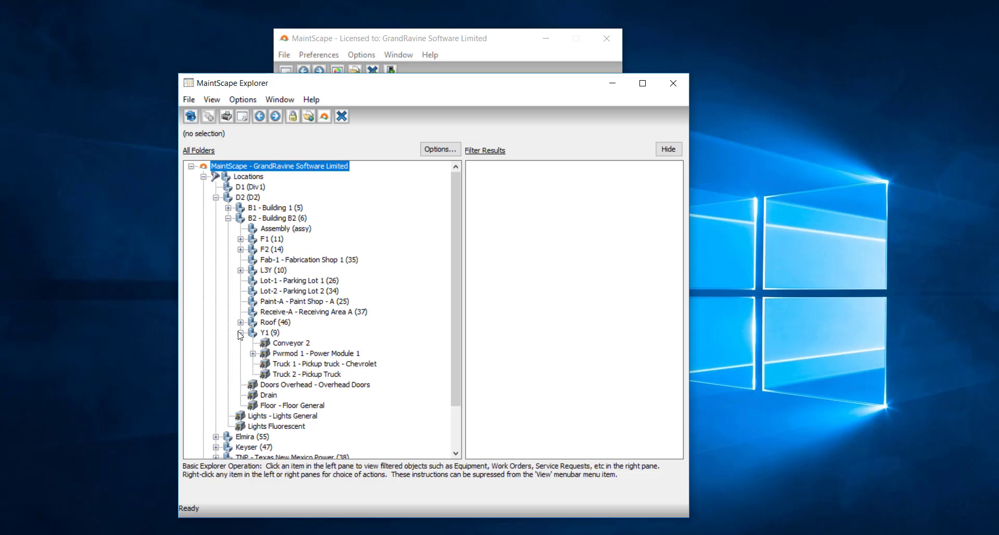
click(253, 354)
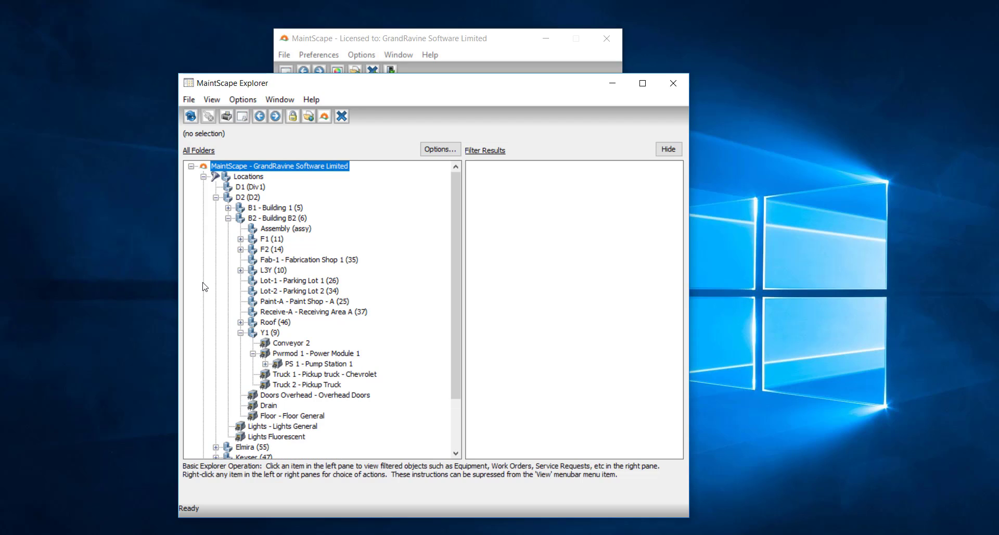
click(265, 364)
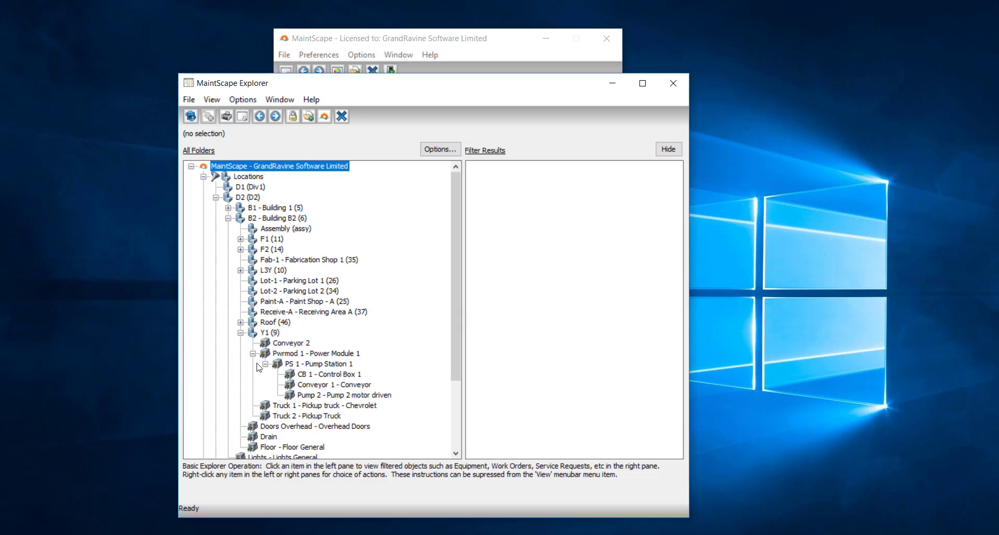
- Filter the results by location Y1 and open the Conveyor 1 work order with target date 12/29/2017
click(260, 333)
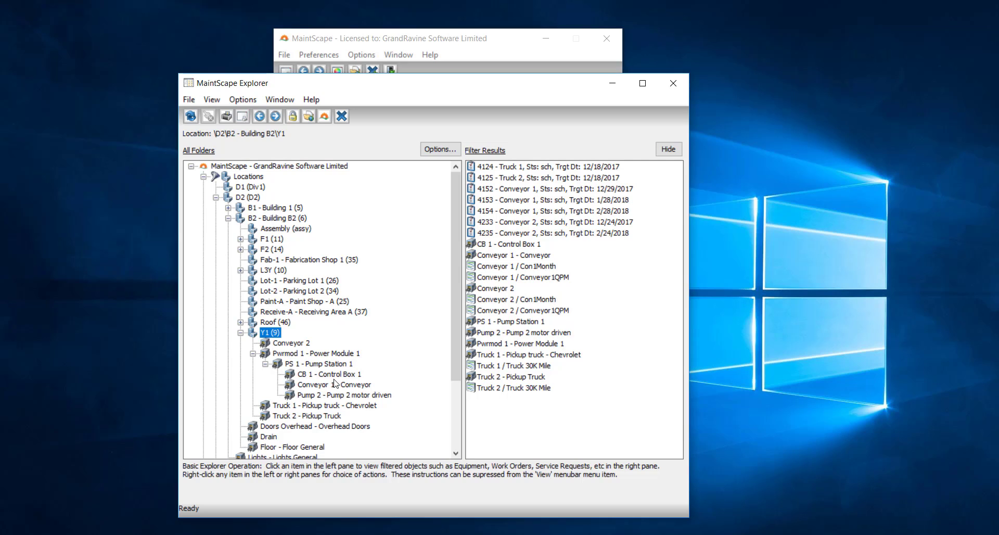
click(504, 188)
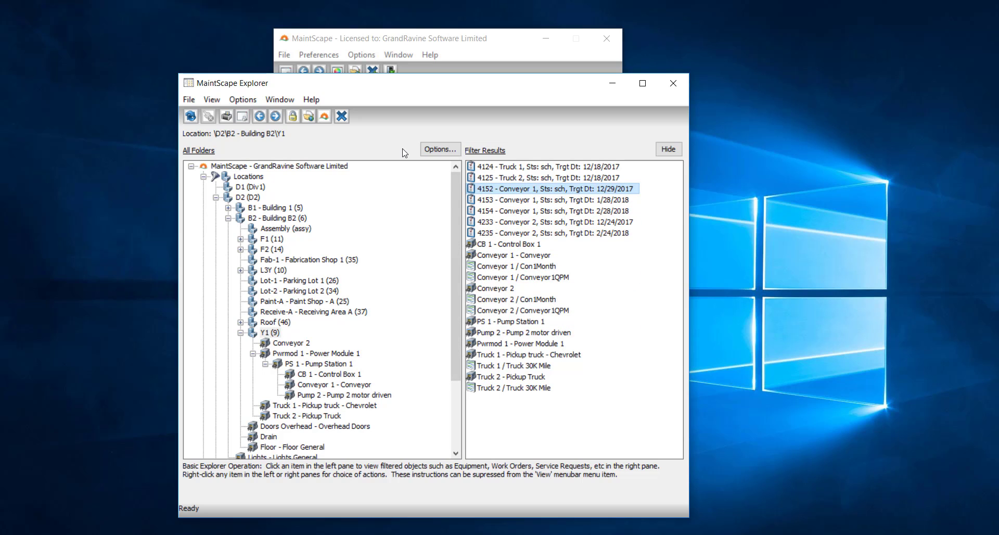
double_click(504, 189)
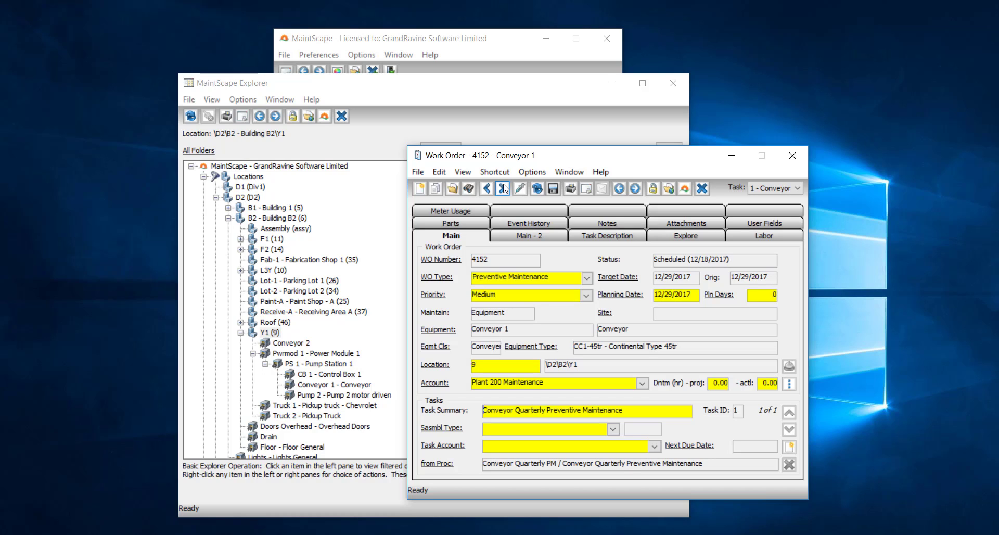
- Review the work order's task description and its explored structure, and close the work order
click(602, 237)
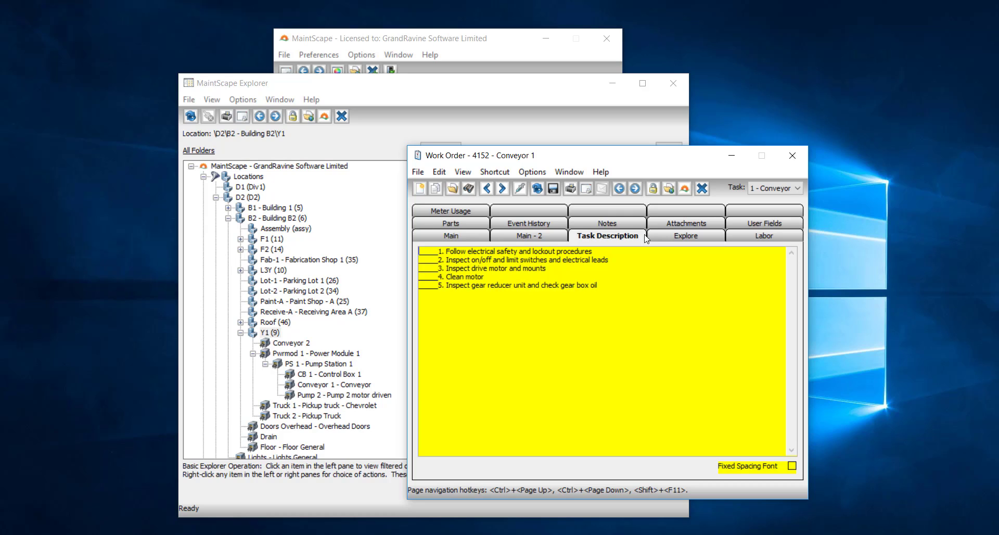
click(667, 234)
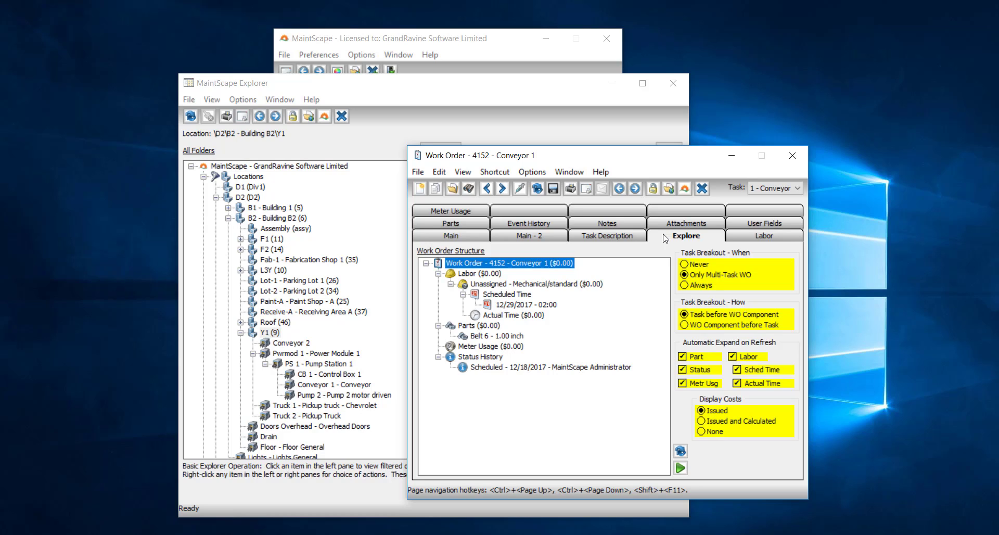
click(794, 155)
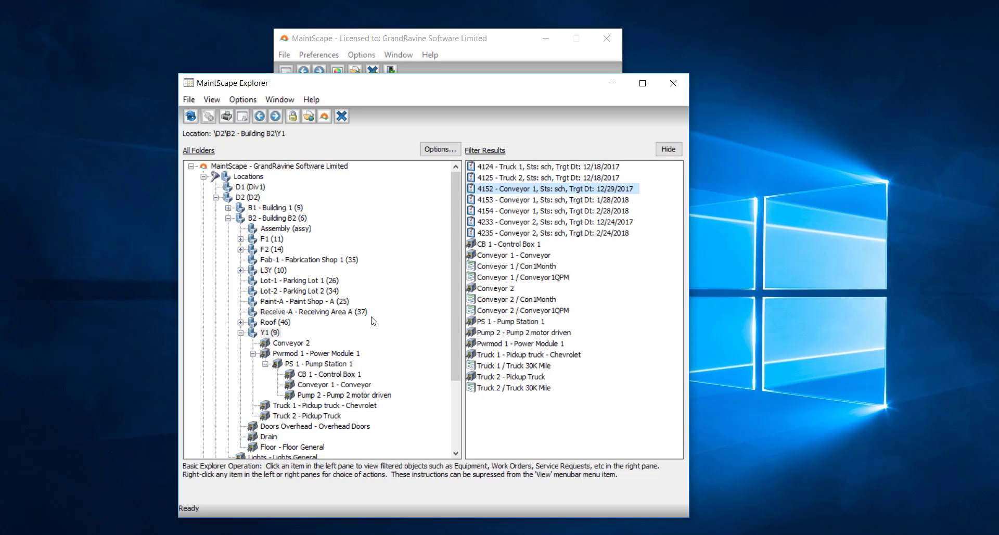
- Look over the actions available for location Y1 and for the Conveyor 1 equipment without choosing any
right_click(266, 333)
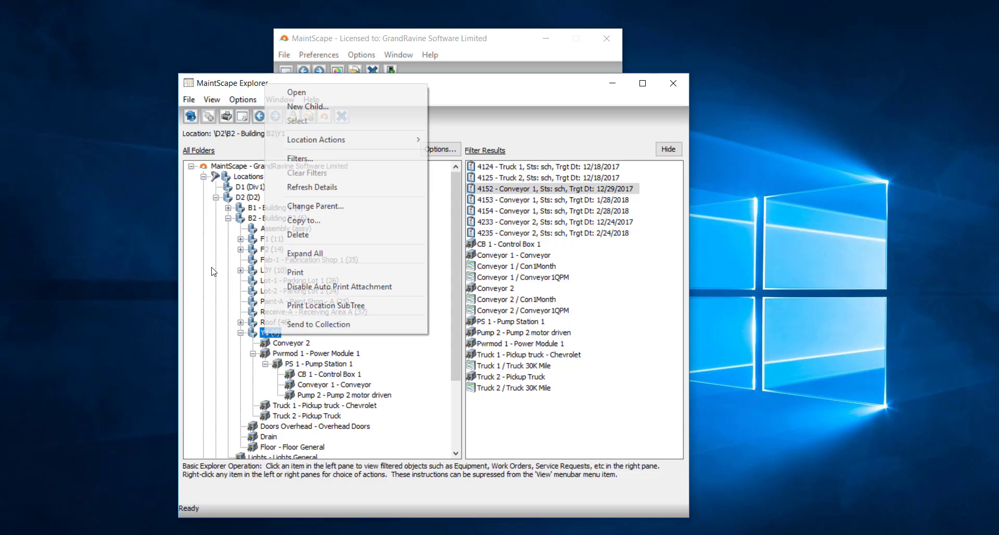
mouse_move(323, 148)
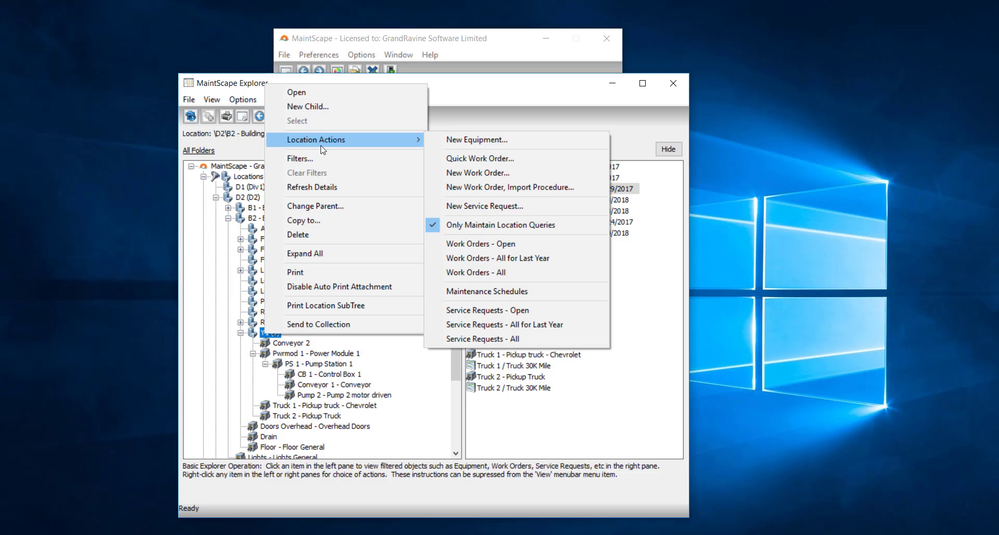
click(358, 162)
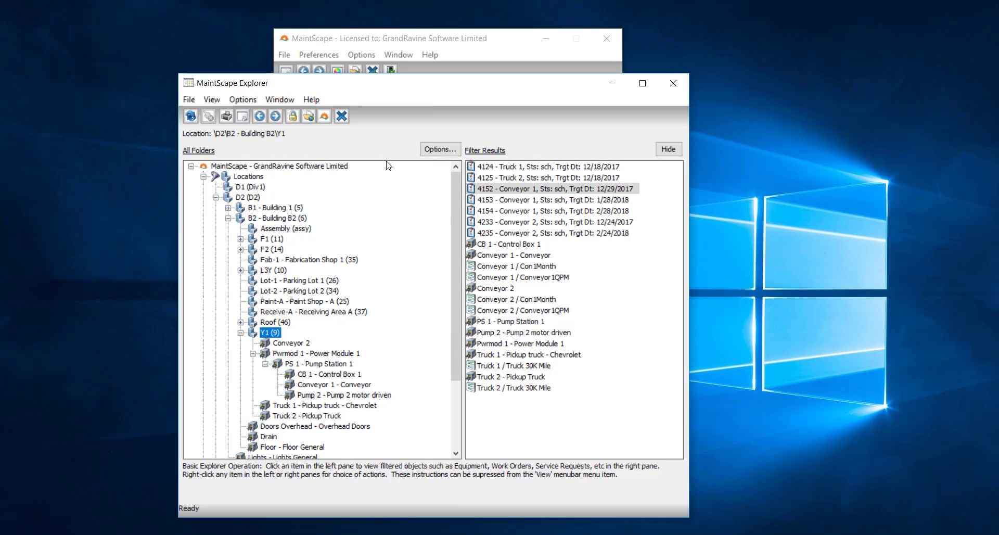
right_click(485, 256)
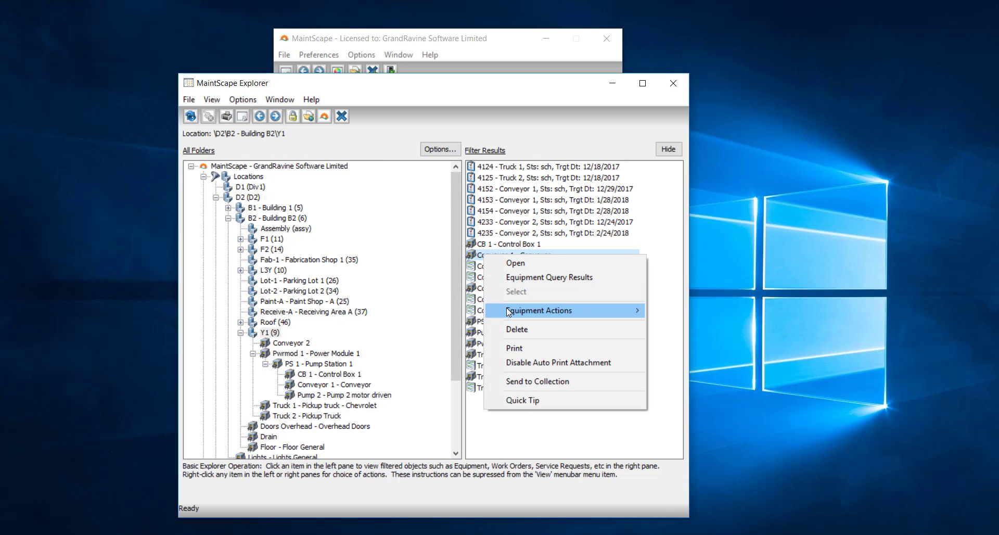
mouse_move(507, 311)
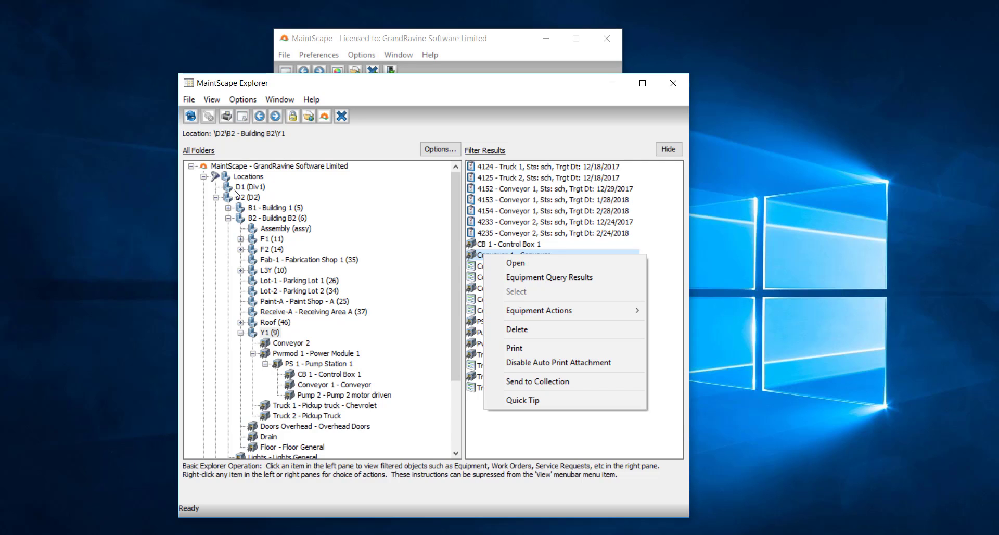
key(Escape)
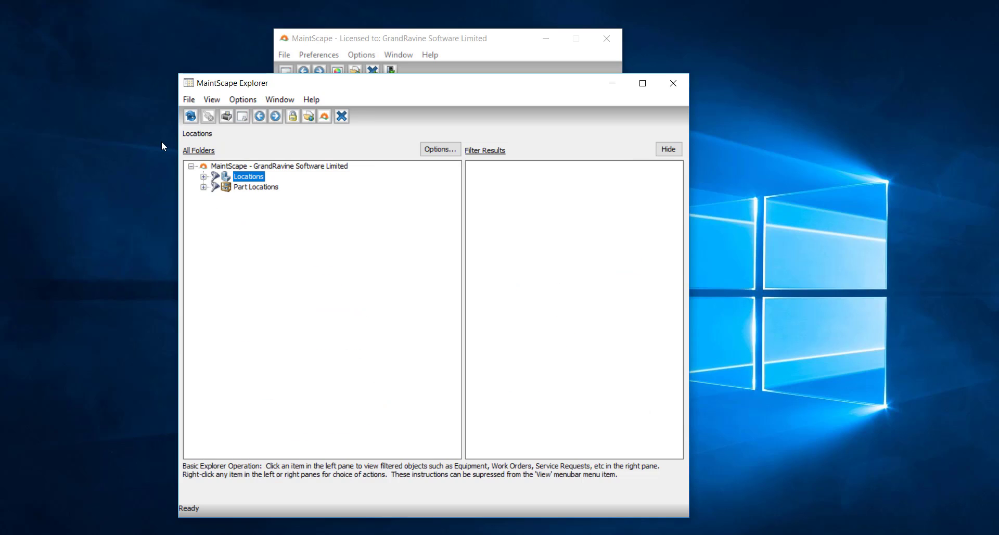
- Expand Part Locations through Stock Room 1 and Row 1, and open the Bearing 23 part stored in Bin 2
click(204, 188)
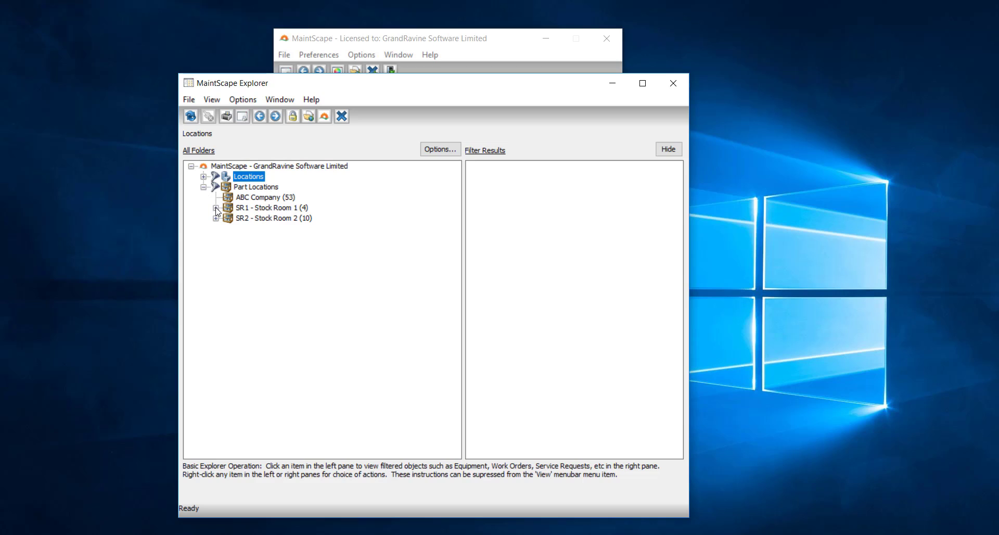
click(215, 207)
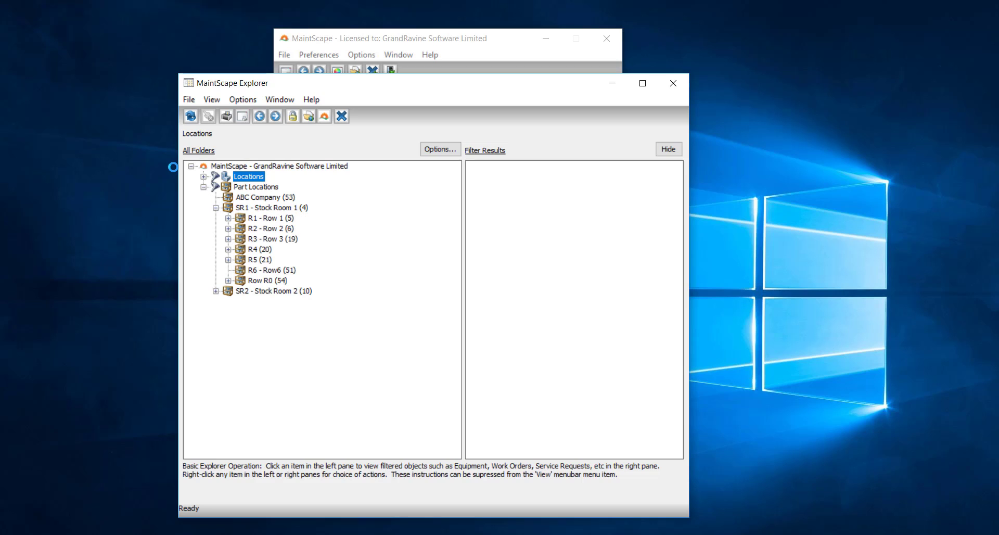
click(228, 219)
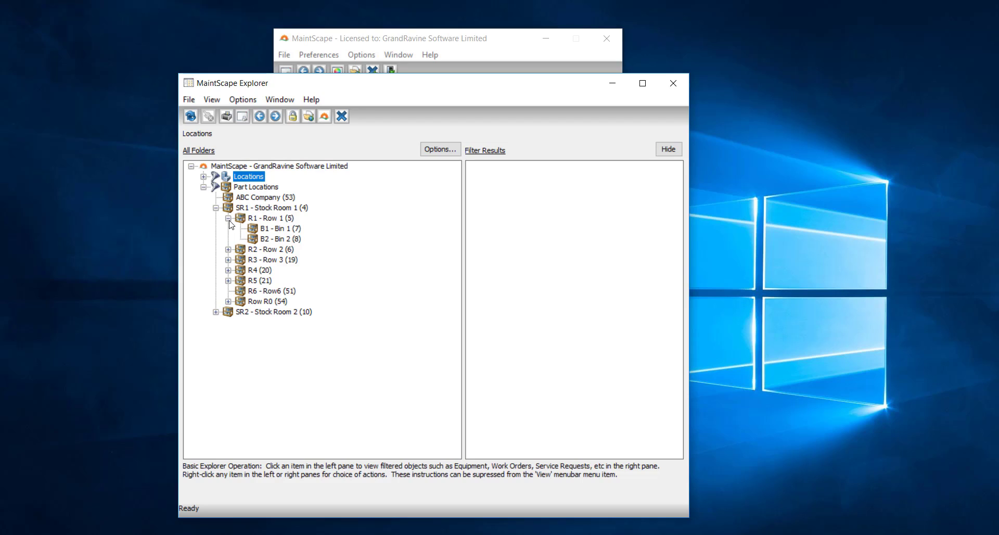
click(255, 239)
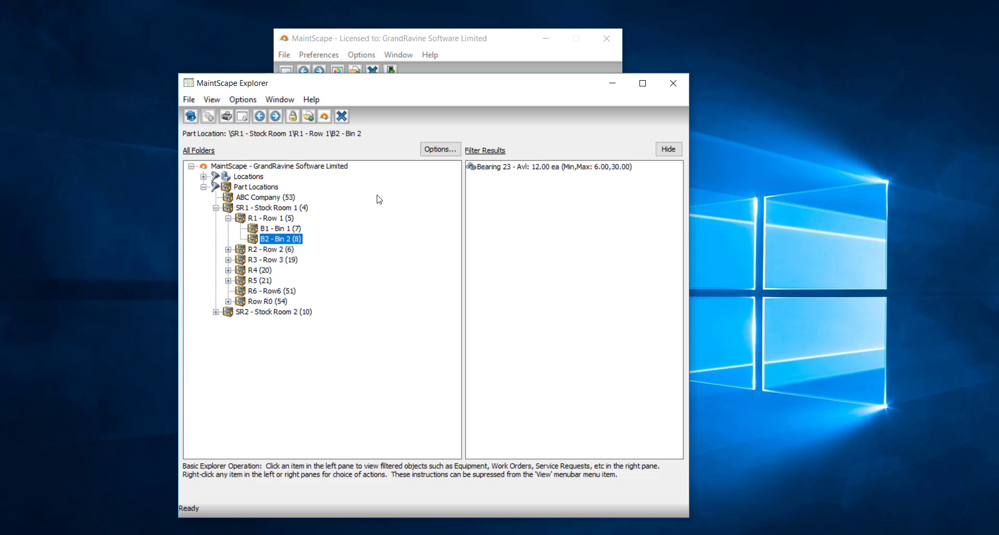
double_click(475, 168)
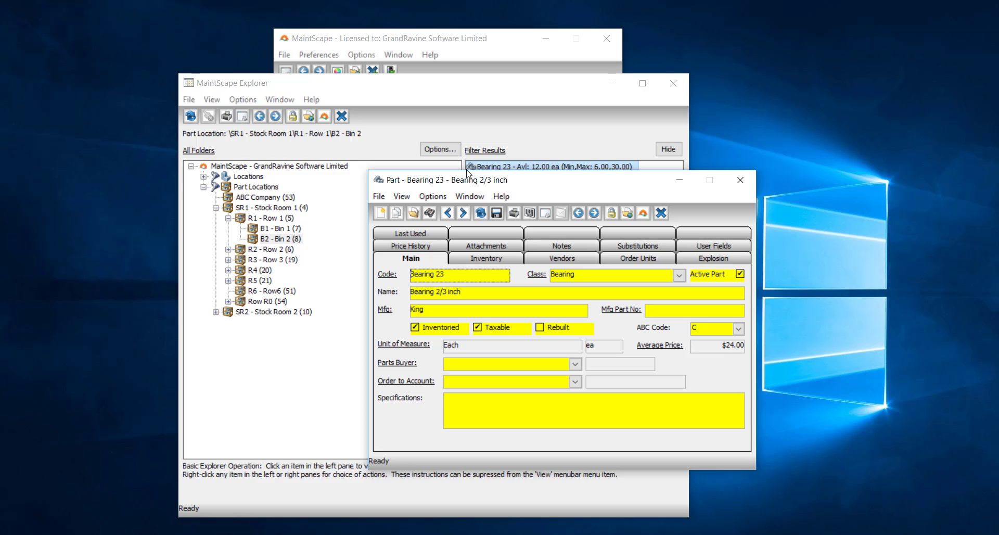
- Examine the part's inventory, and go through its vendors and the vendor prices by order unit
click(487, 259)
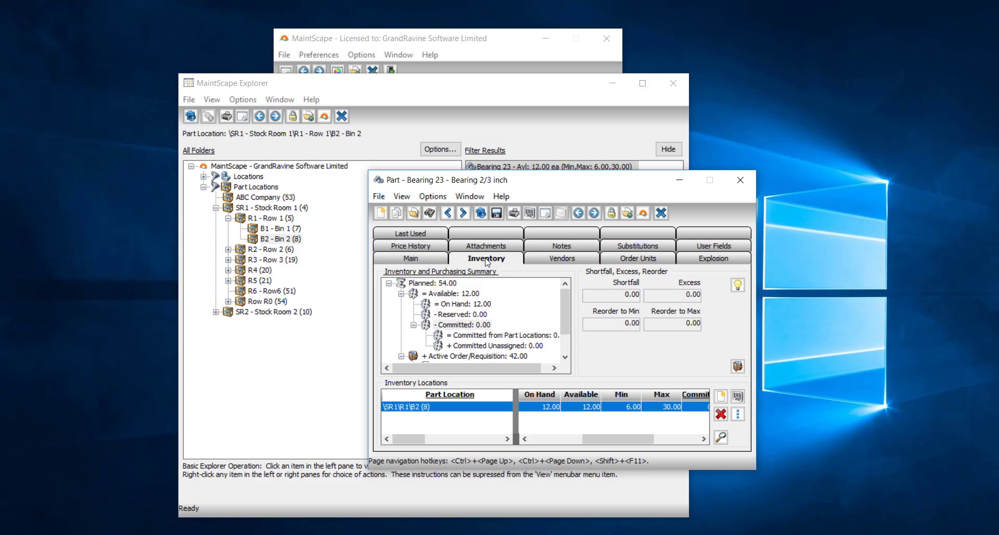
click(545, 259)
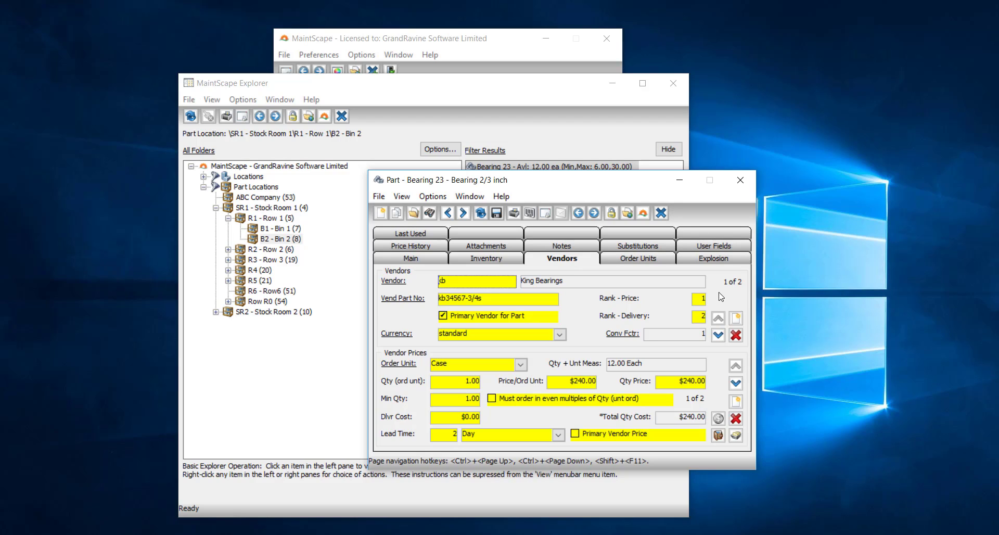
click(718, 335)
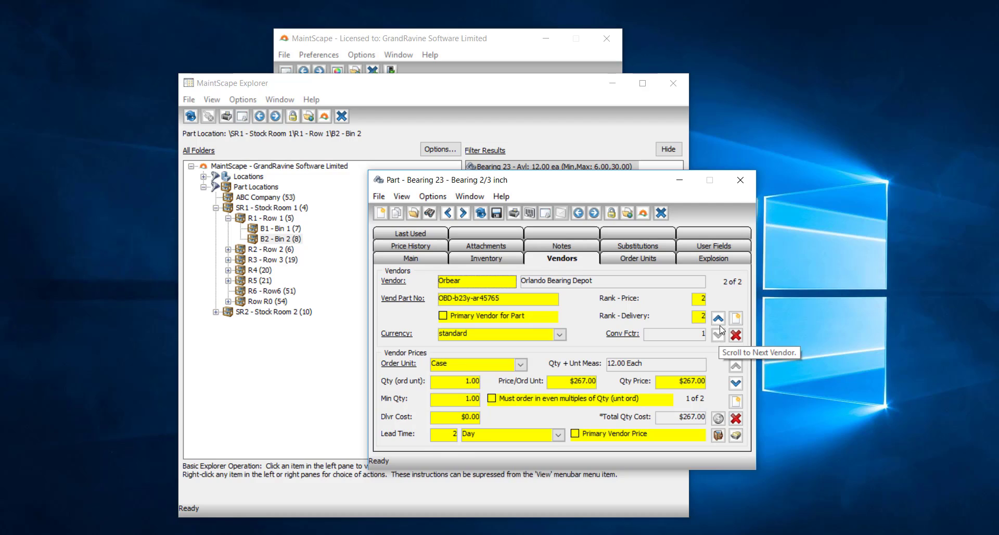
click(719, 318)
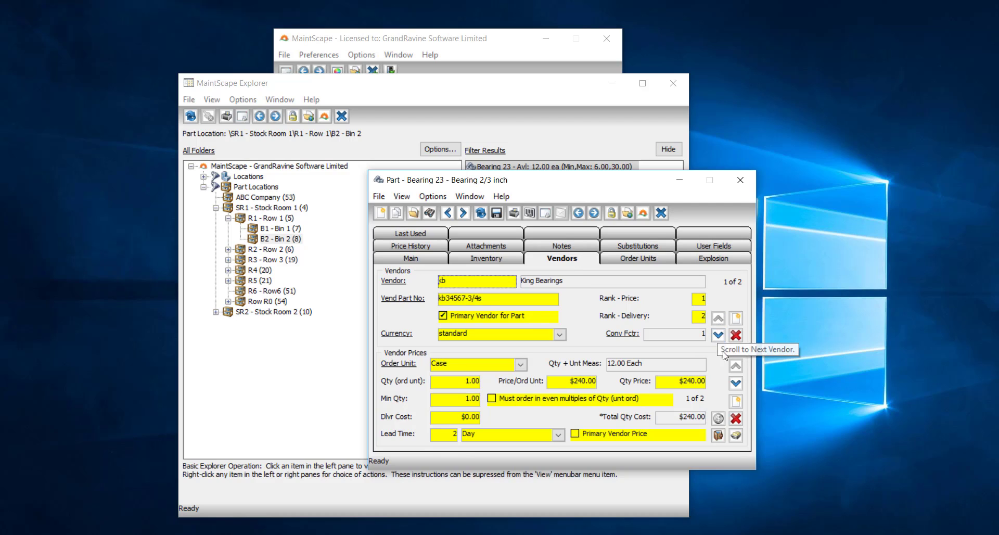
click(735, 384)
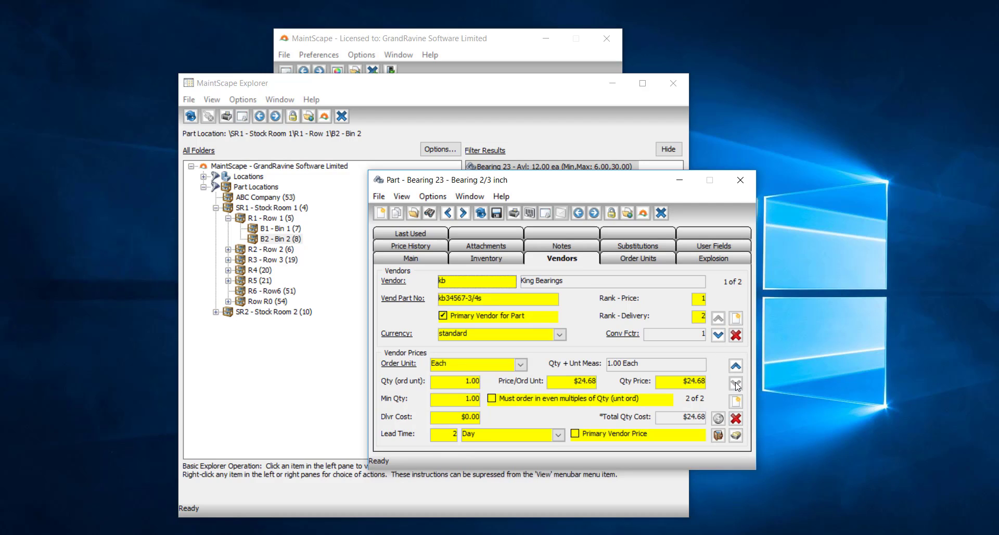
click(736, 366)
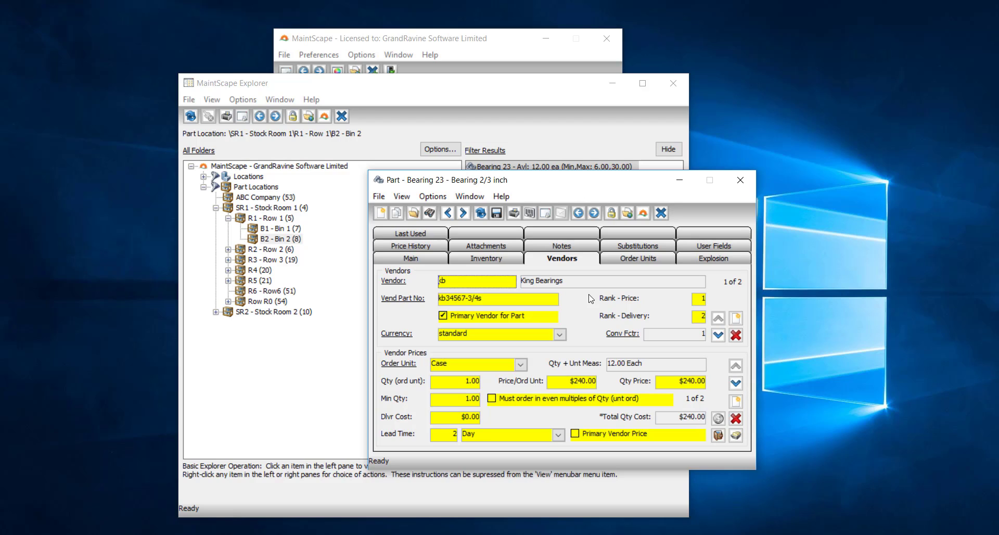
click(736, 368)
- Show where the part was last used and open the work order from that usage list
click(420, 235)
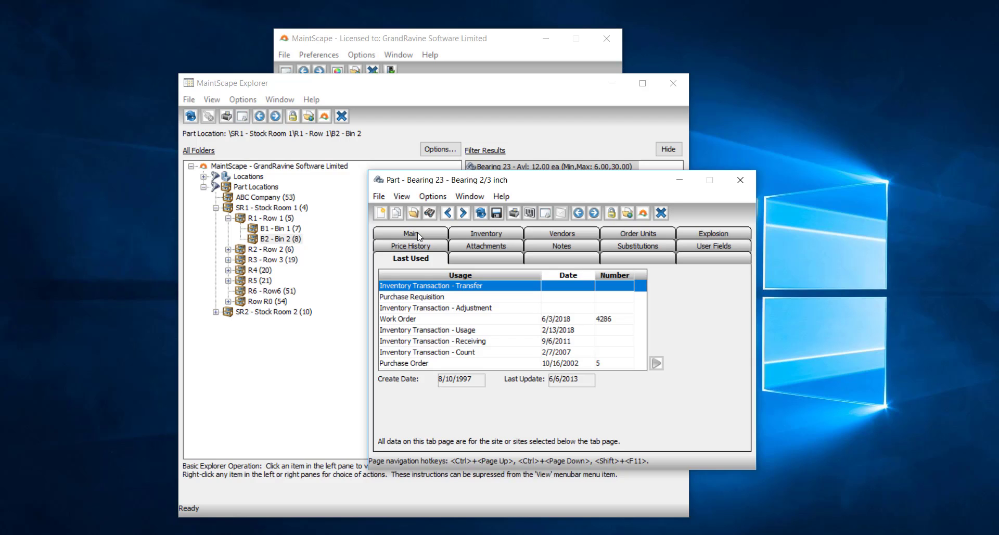
click(510, 320)
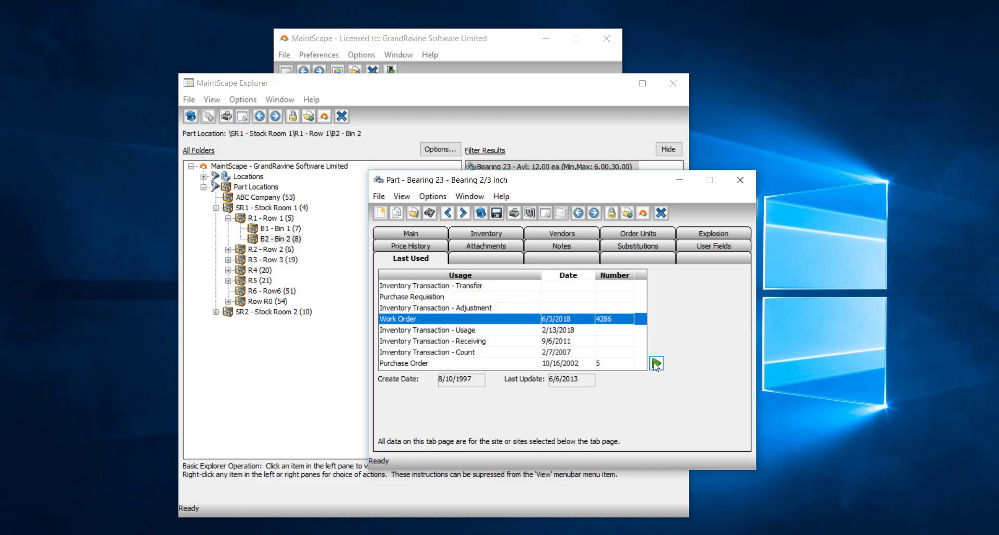
click(657, 363)
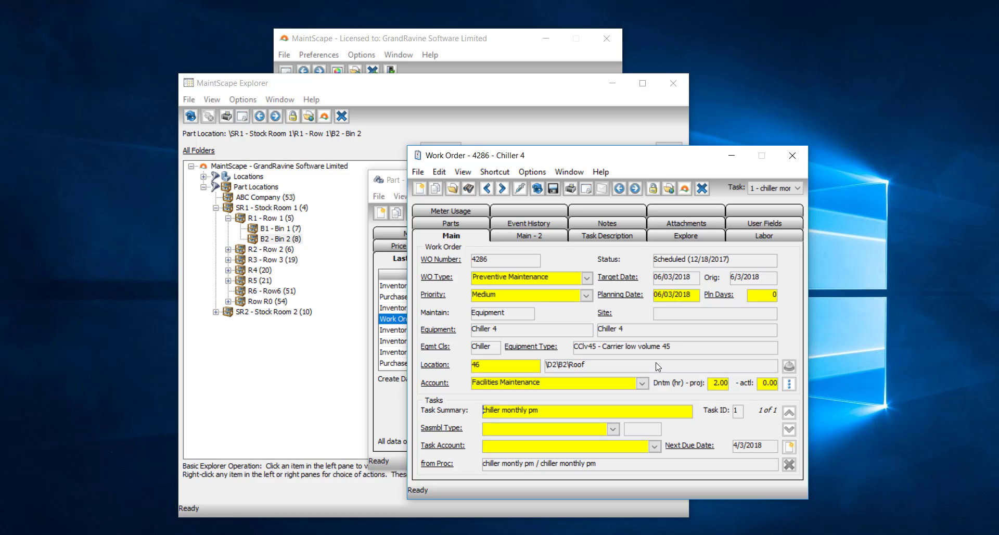
- Return to the main menu window and close all the other open windows
click(685, 189)
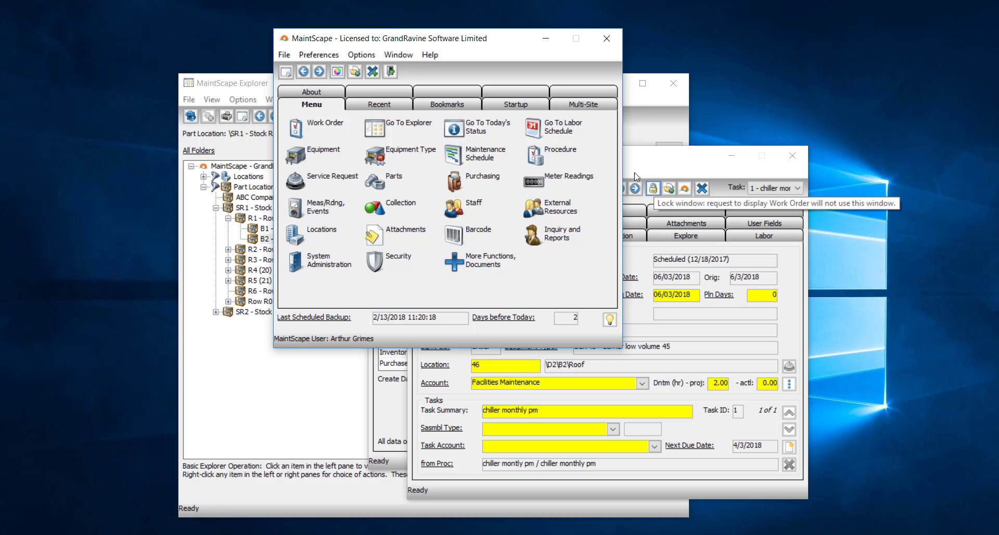
click(373, 71)
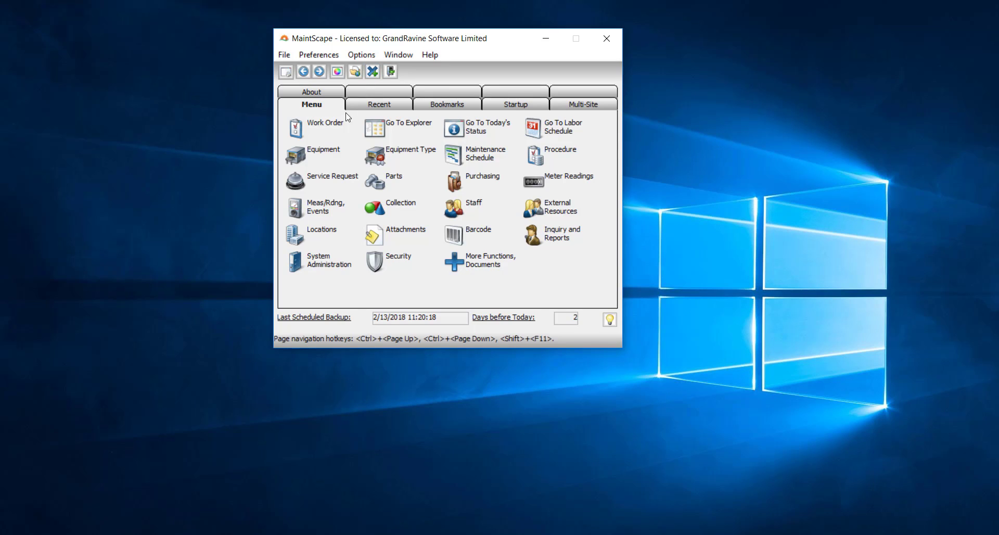
- Show Today's Status for work orders and list the work orders behind the Status 'Open' query
click(342, 126)
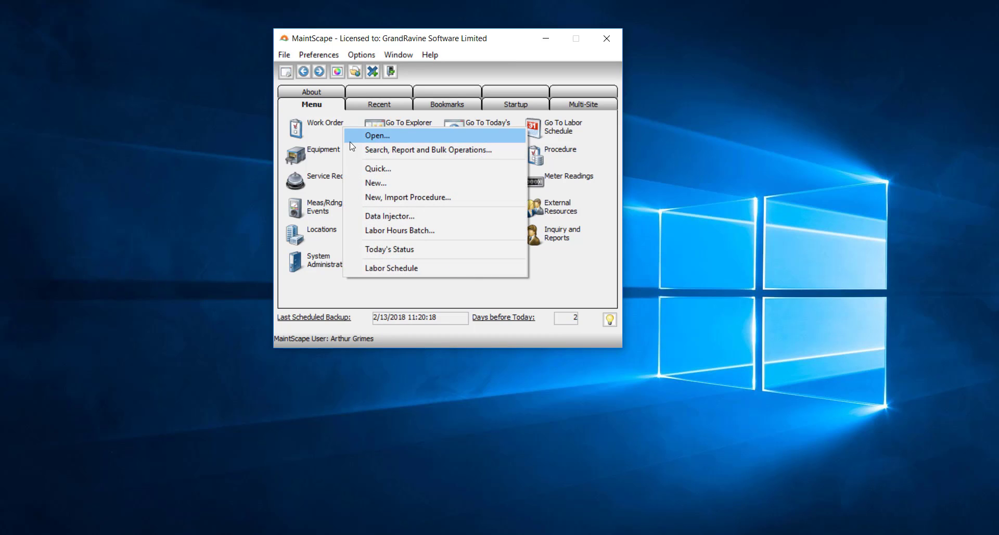
click(389, 247)
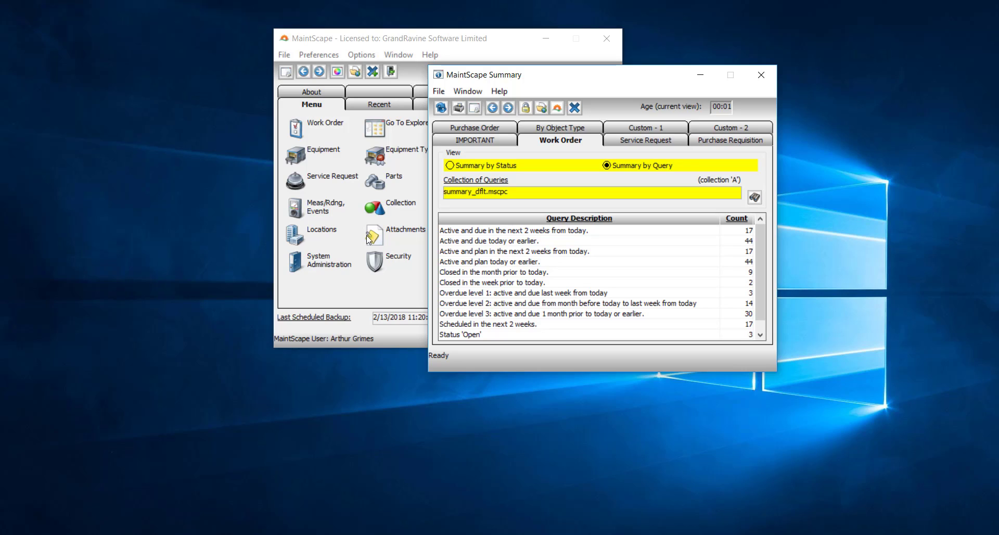
double_click(739, 336)
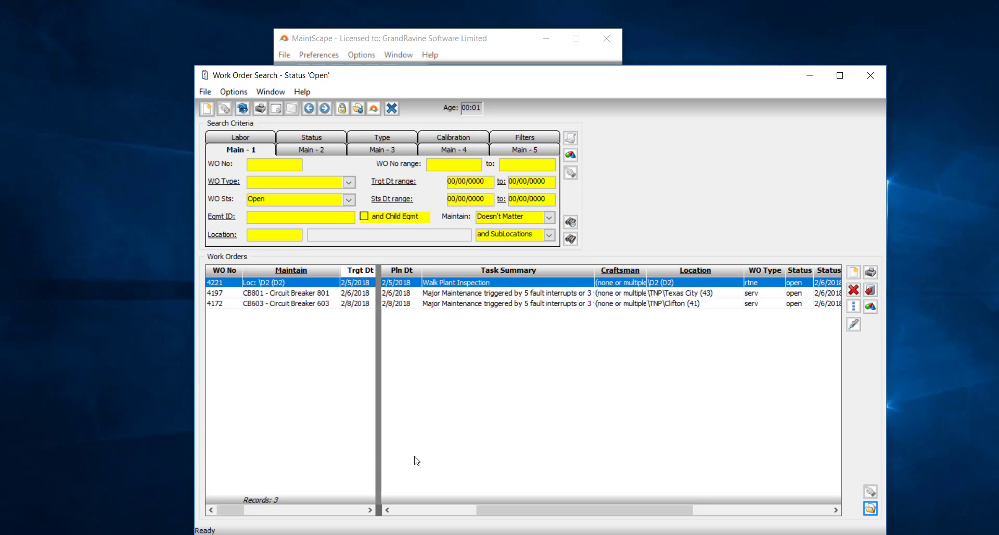
- Maximize the work order search with its list unsplit, and open the work order for Circuit Breaker 801
click(833, 79)
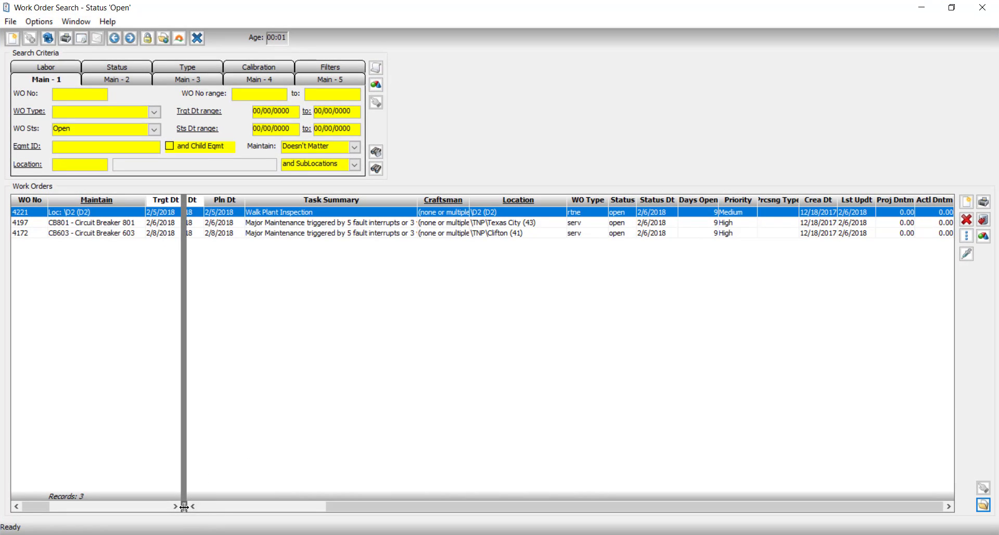
drag(184, 507, 1, 514)
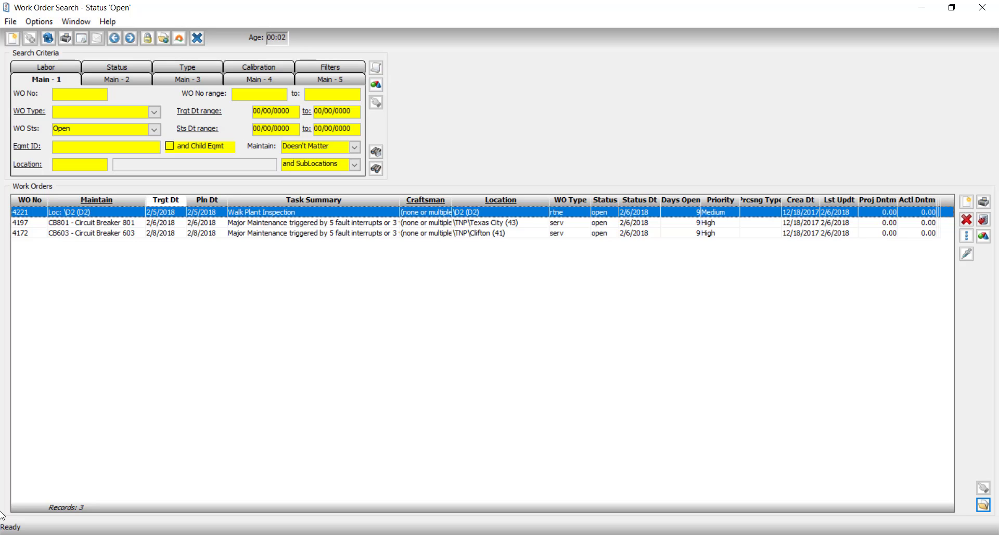
double_click(237, 223)
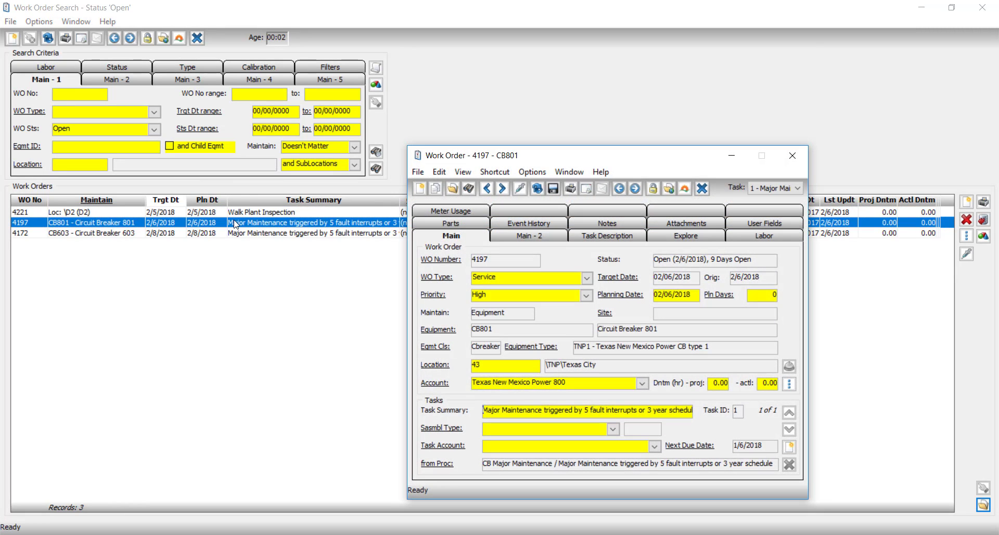